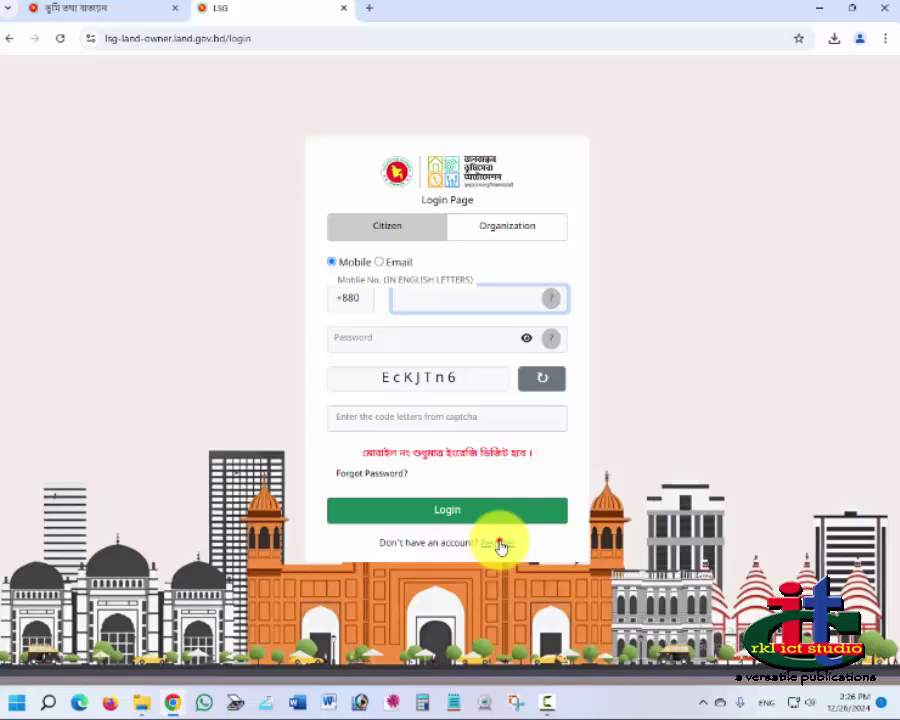
- Register a new account with the applicant's name and the captcha, then confirm the six-digit mobile OTP
click(500, 546)
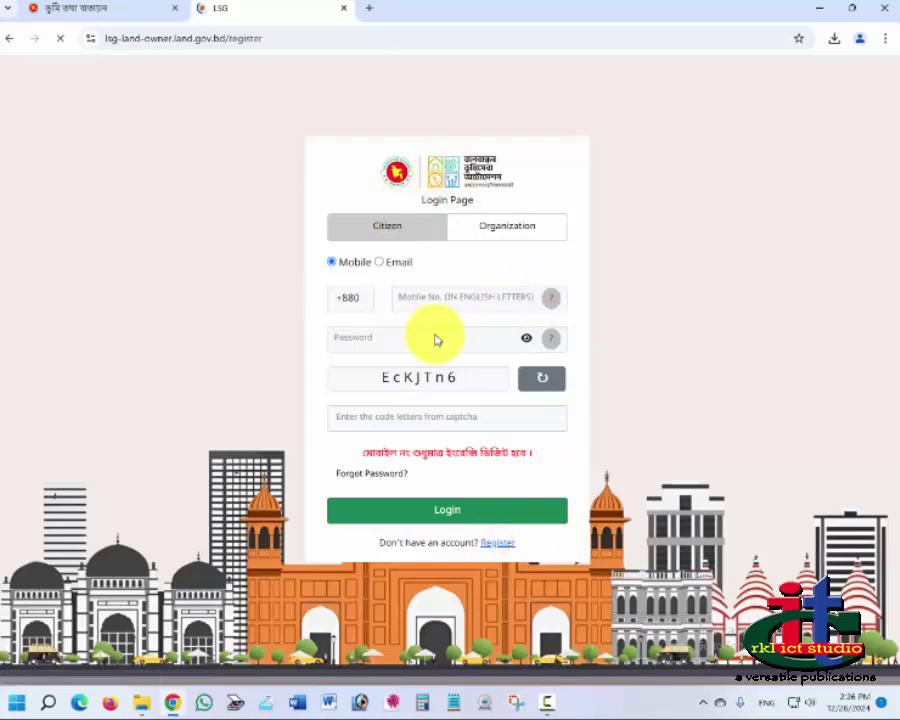
click(353, 316)
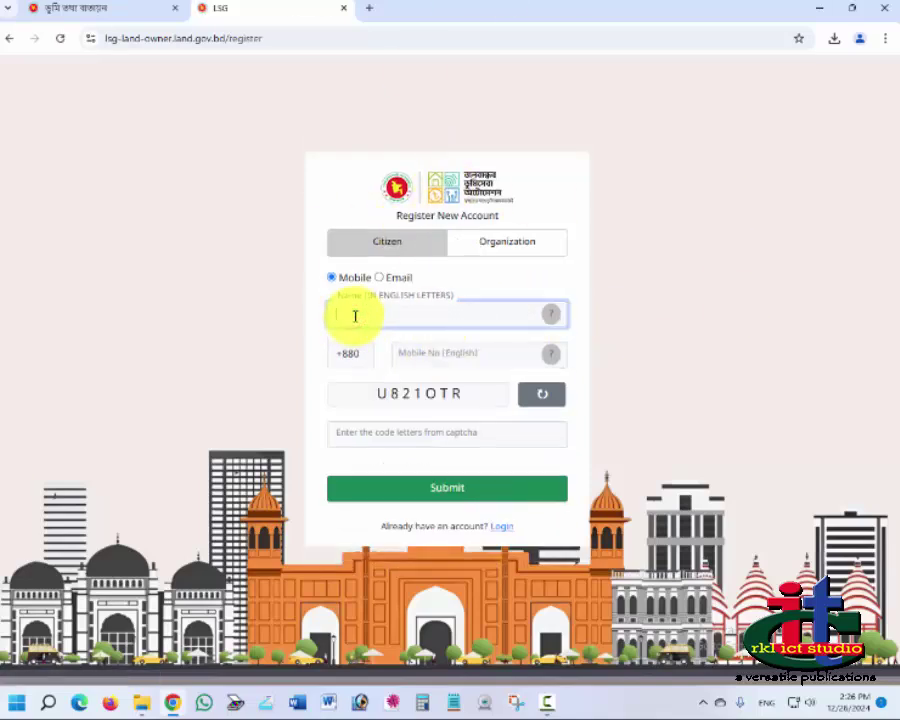
text(MD RE)
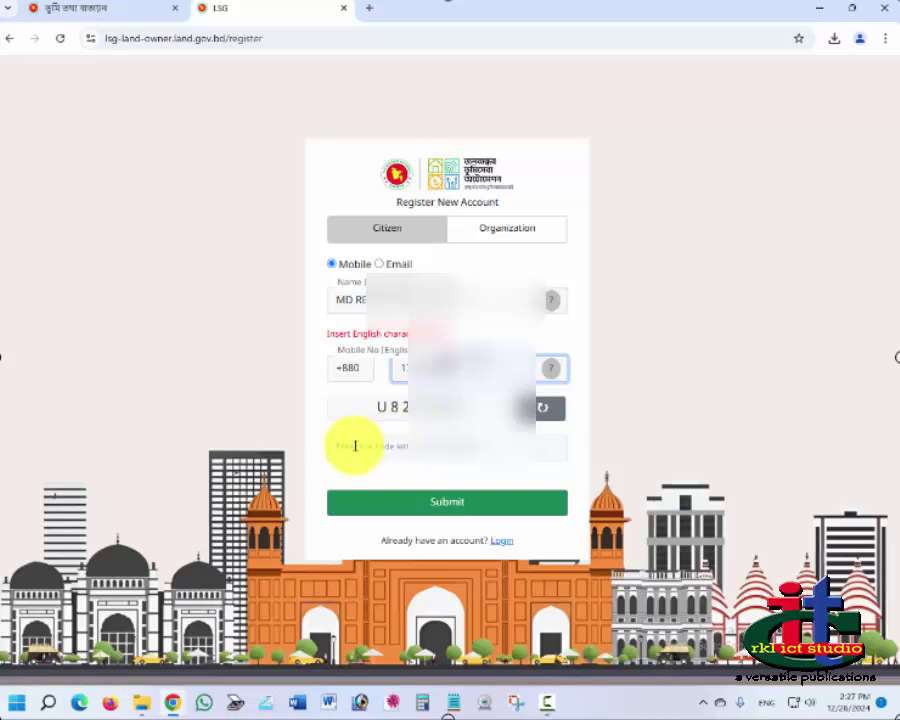
click(352, 442)
click(465, 508)
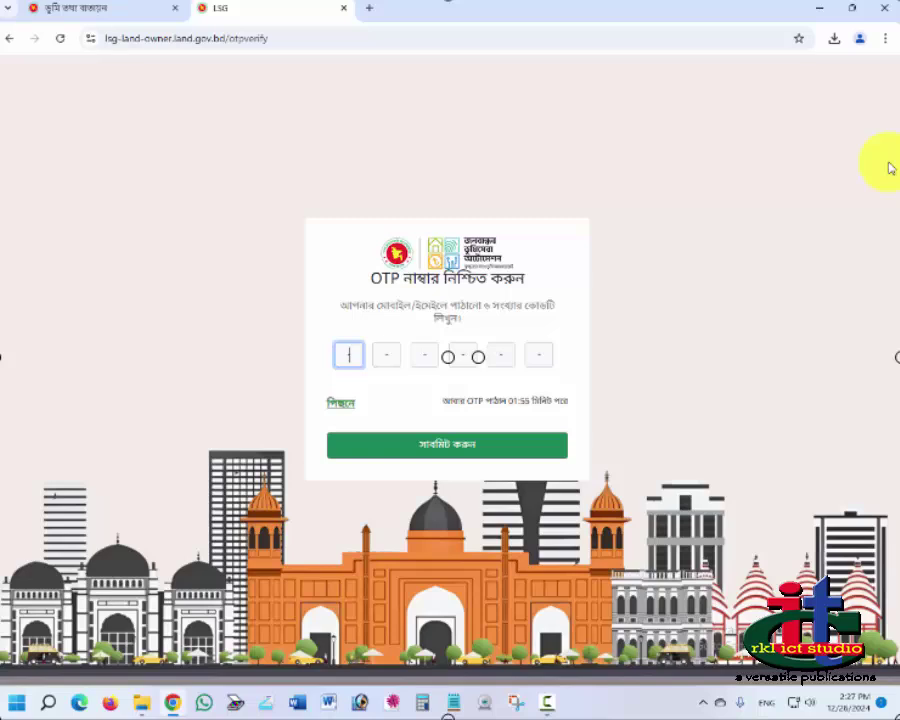
click(458, 450)
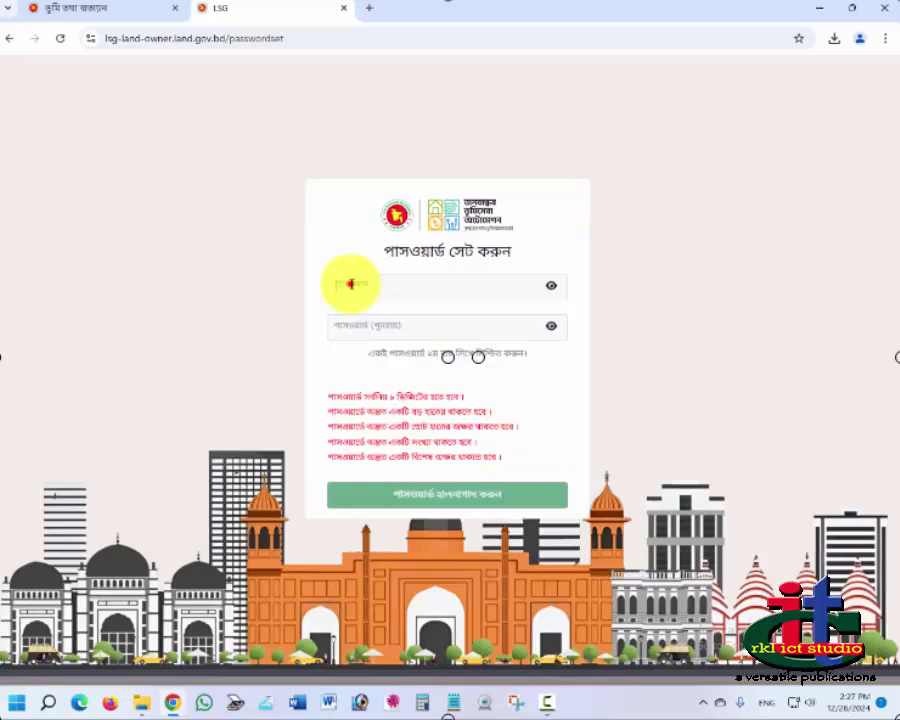
- Enter the new password and its confirmation in the two password fields
click(350, 284)
mouse_move(547, 708)
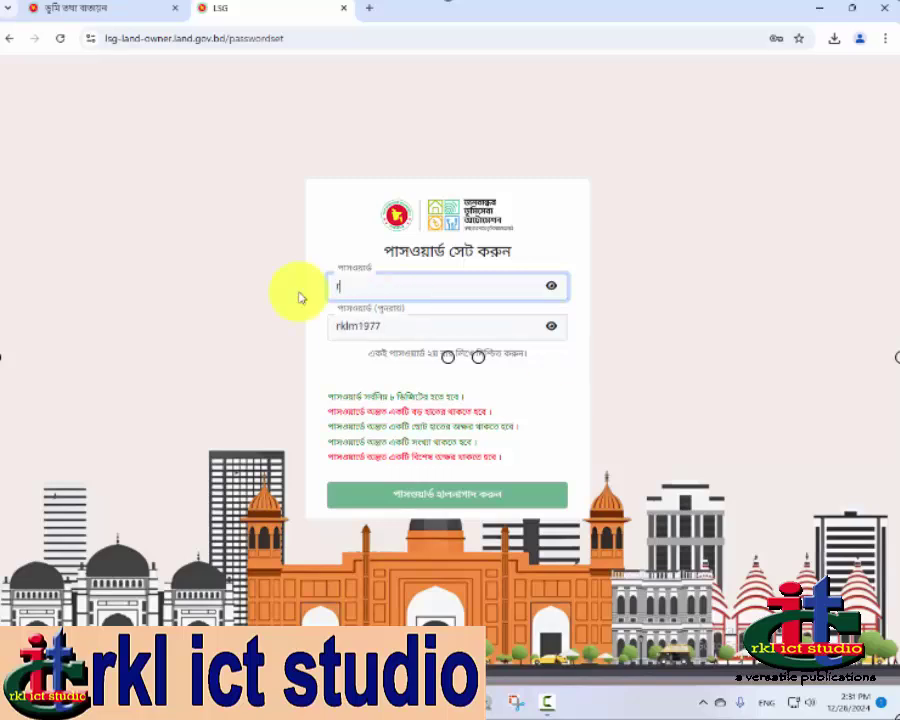
key(Tab)
click(362, 326)
click(447, 497)
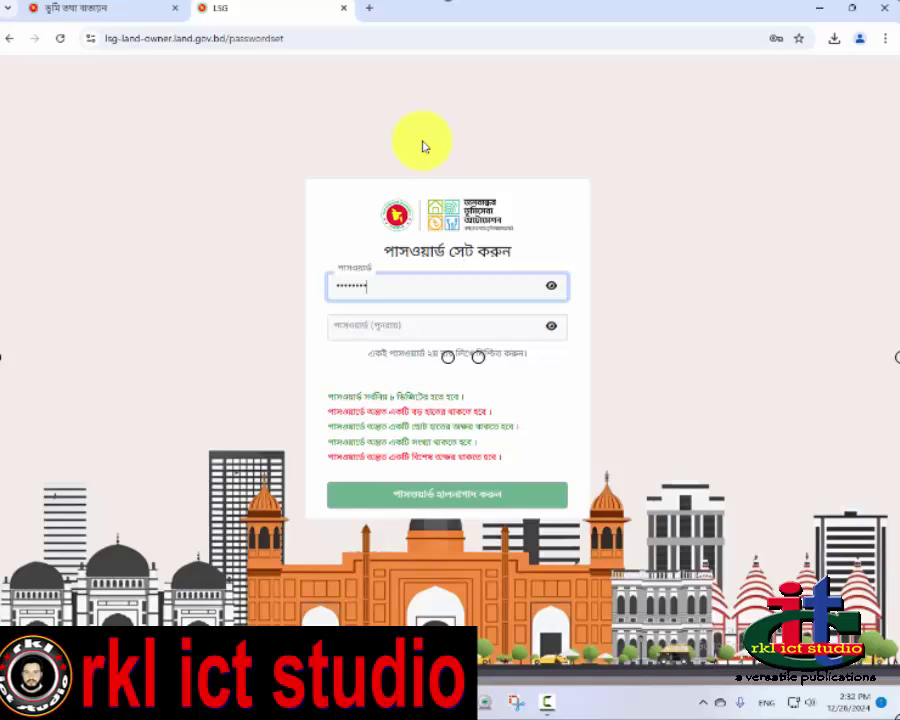
key(Tab)
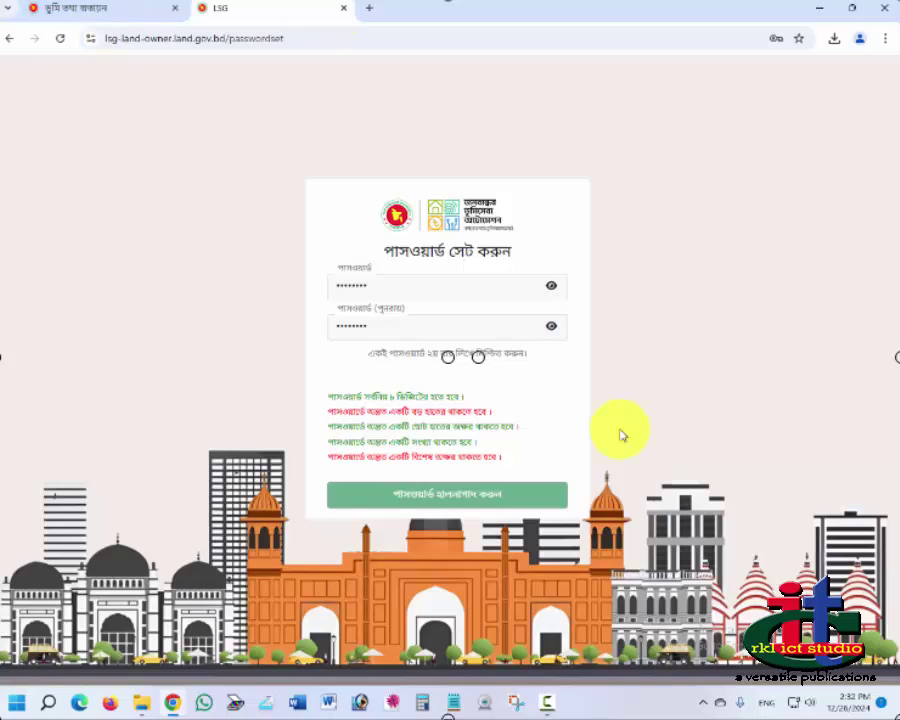
- Retype the matching password in both fields, submit it and resubmit the OTP
click(374, 286)
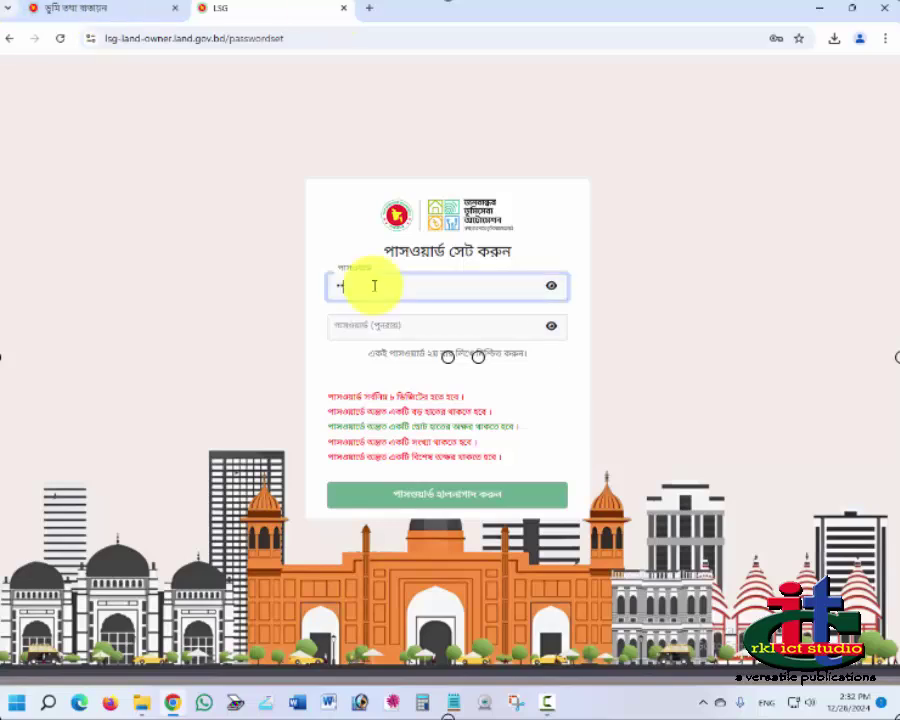
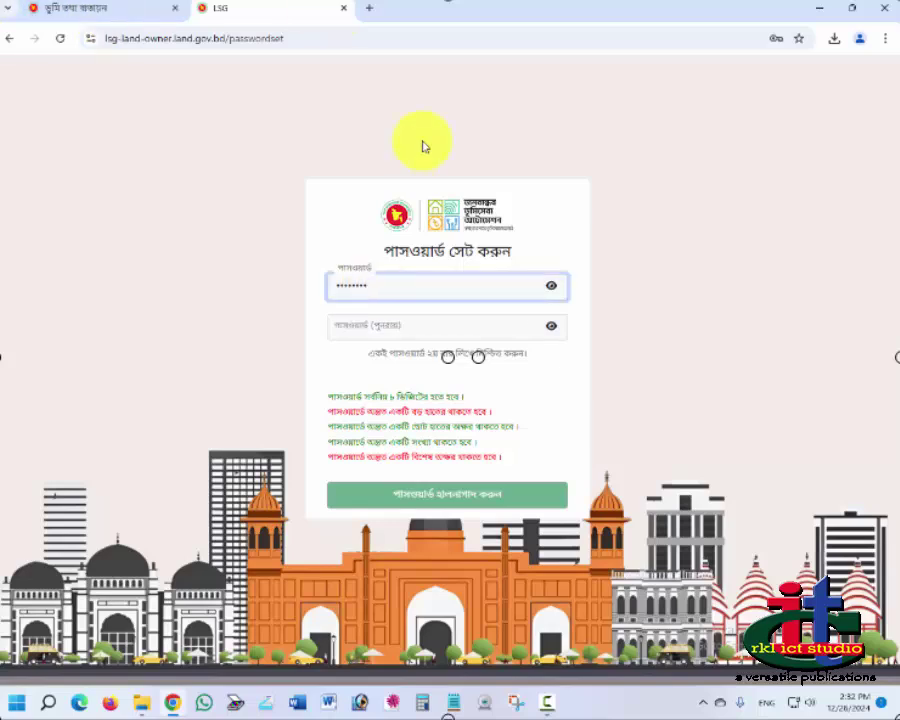
key(Tab)
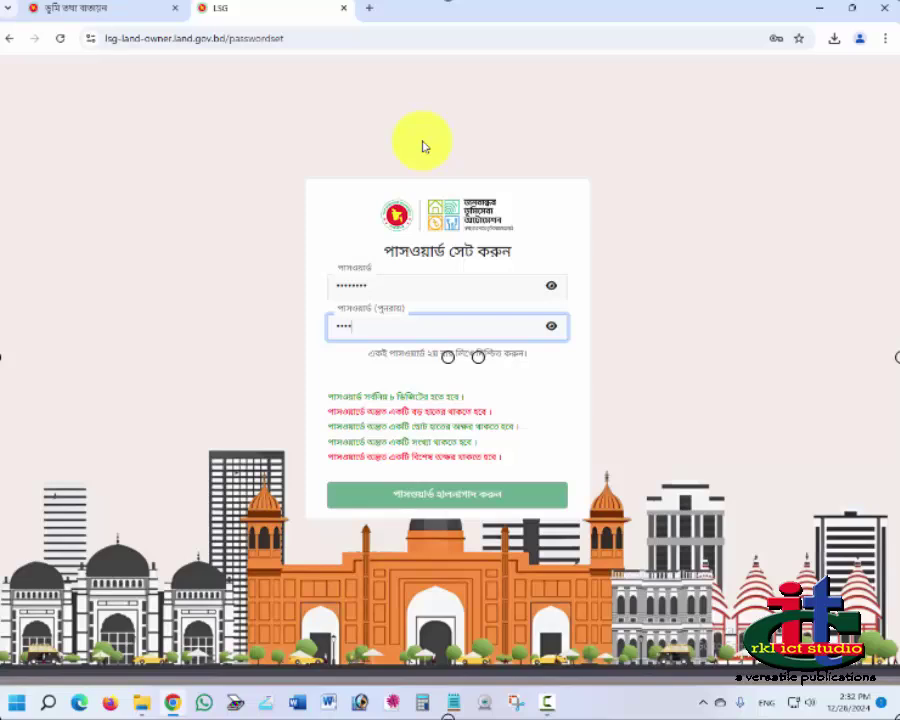
click(486, 500)
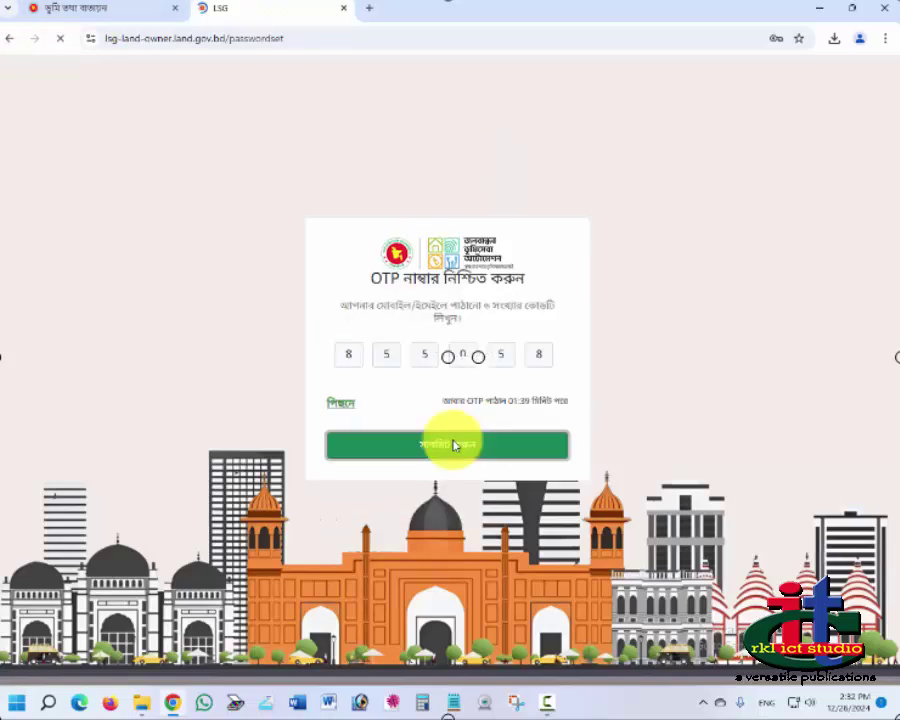
click(454, 445)
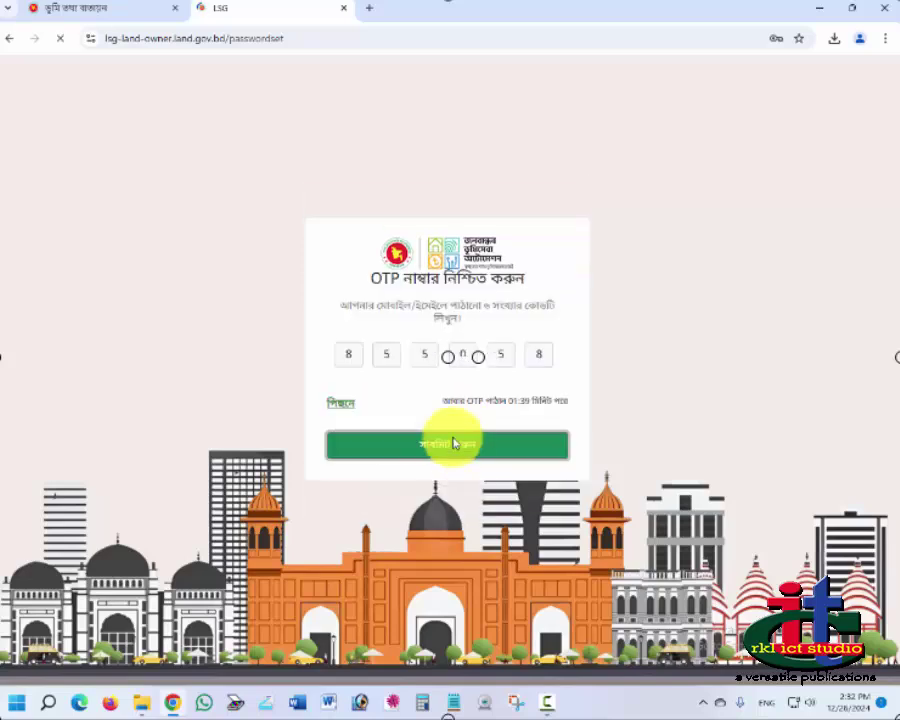
- Clear and re-enter the password in the password and confirm-password fields
click(368, 287)
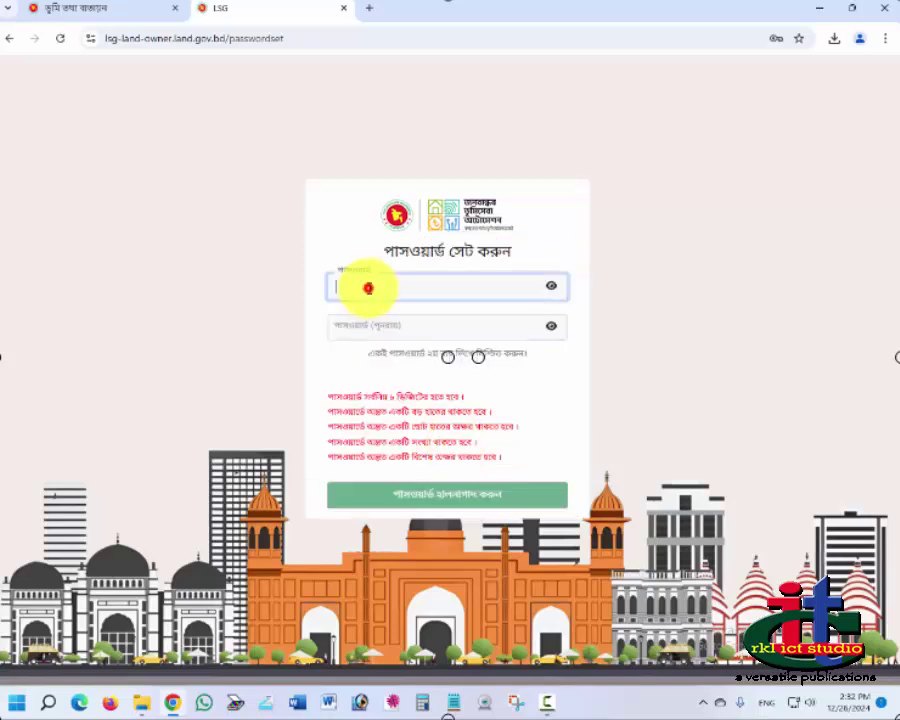
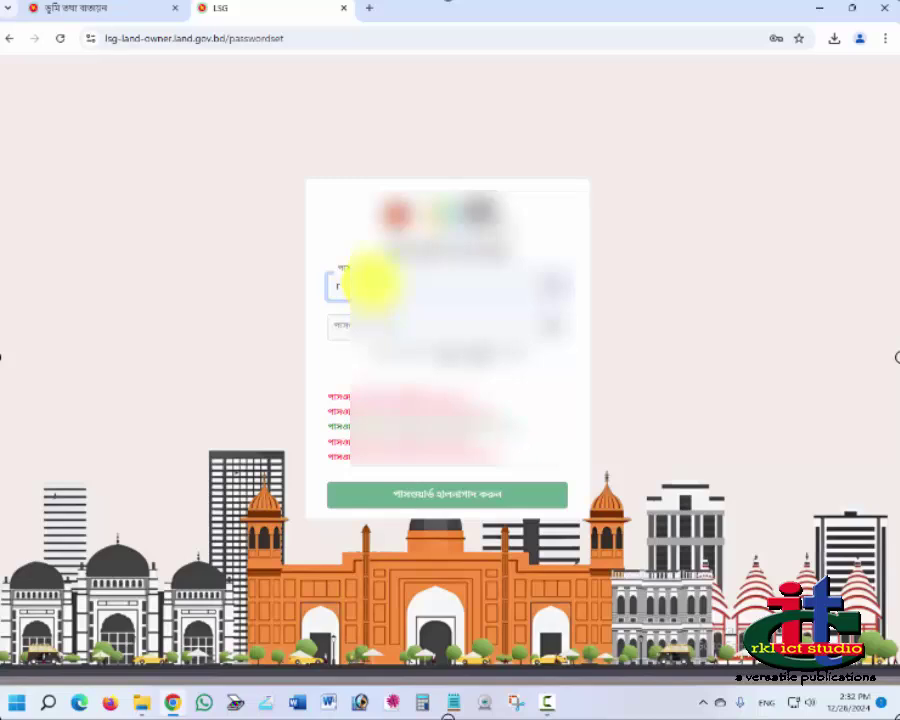
click(380, 326)
click(447, 352)
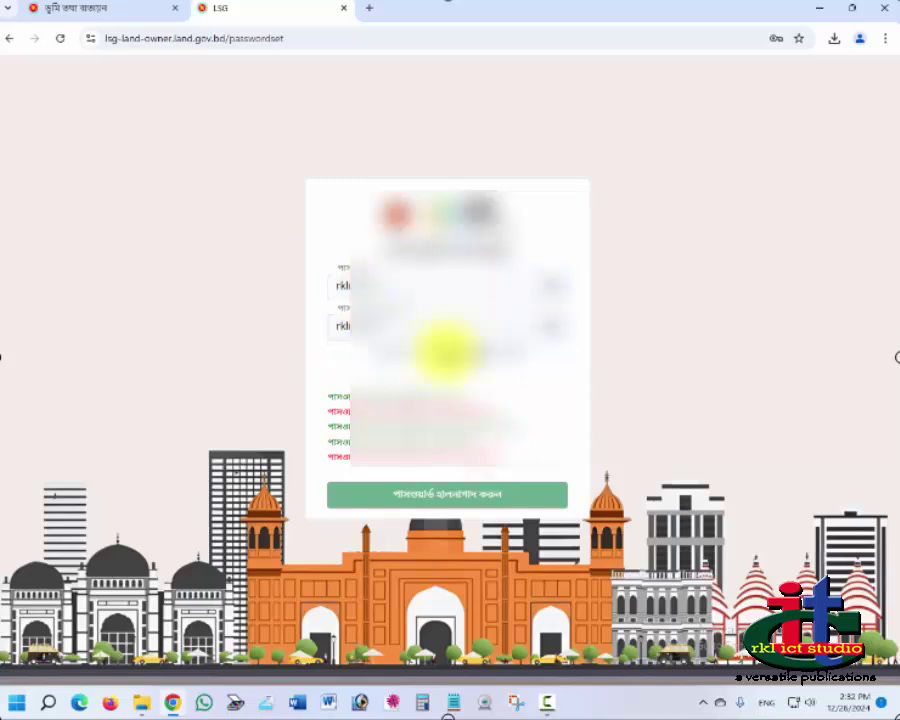
click(428, 290)
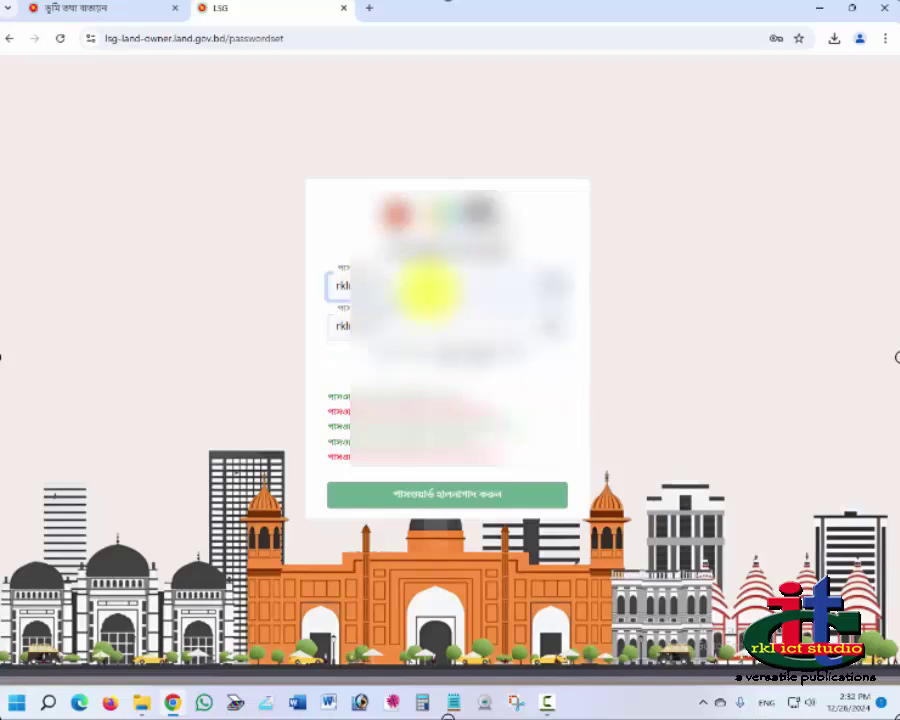
drag(423, 327, 289, 332)
key(BackSpace)
click(362, 286)
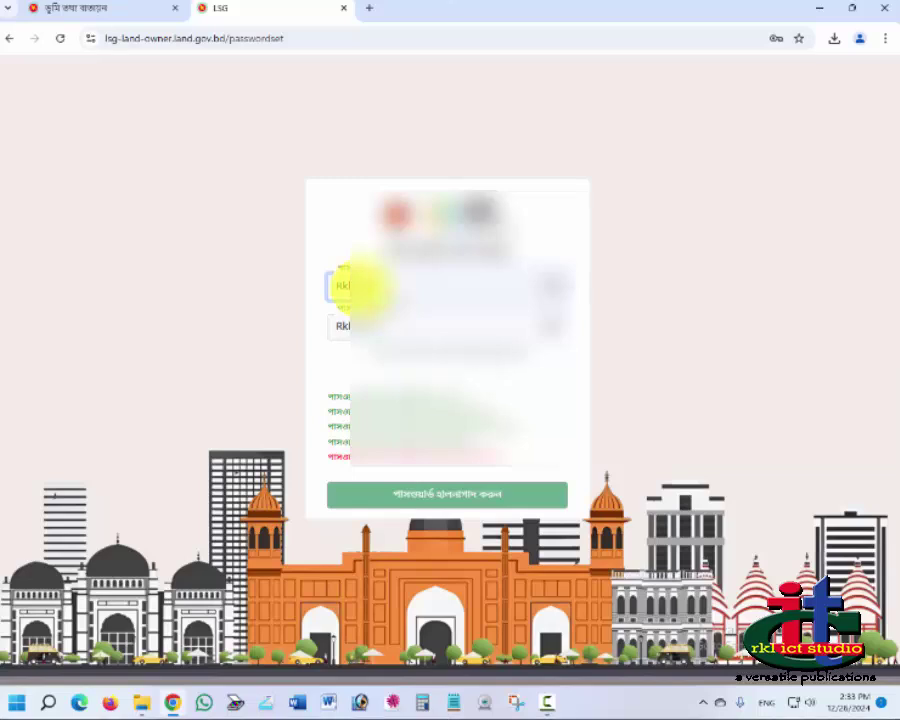
click(362, 318)
- Save the password, then dismiss the NID-verification reminders that block Land Record & Map
click(476, 494)
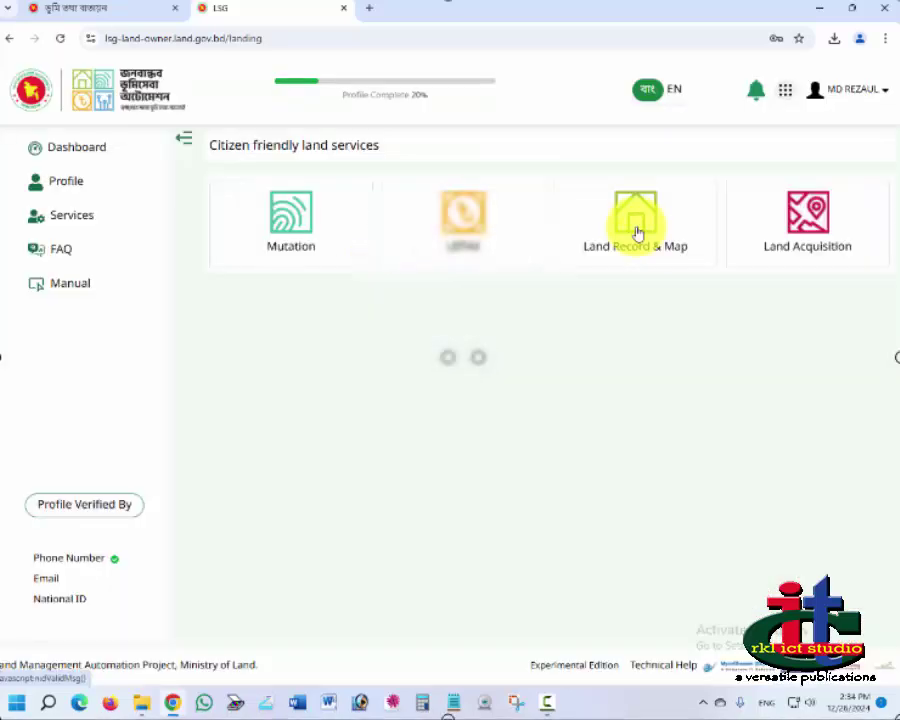
click(579, 150)
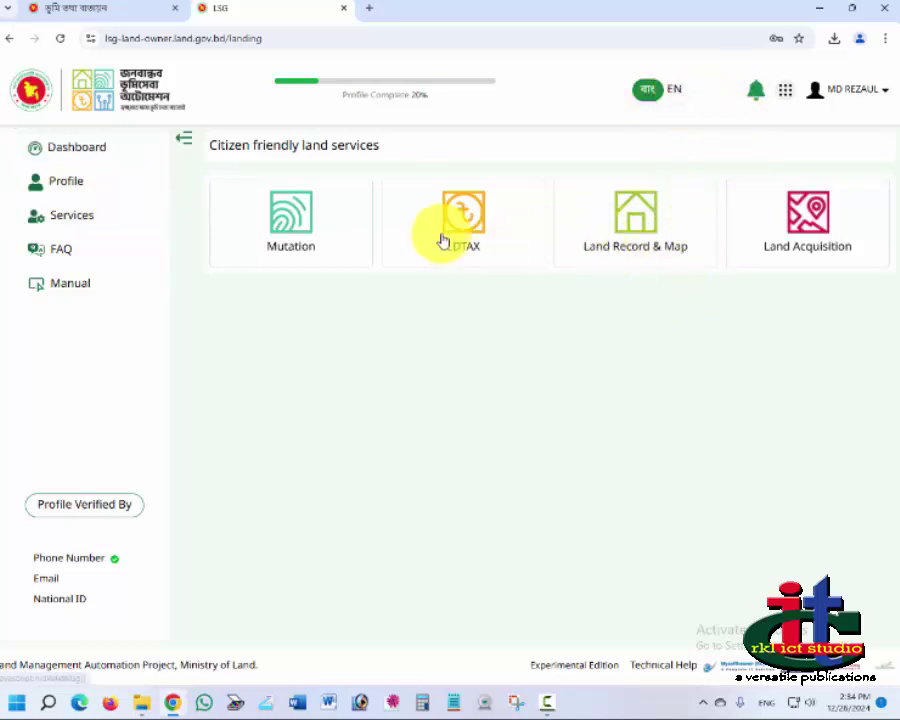
click(645, 238)
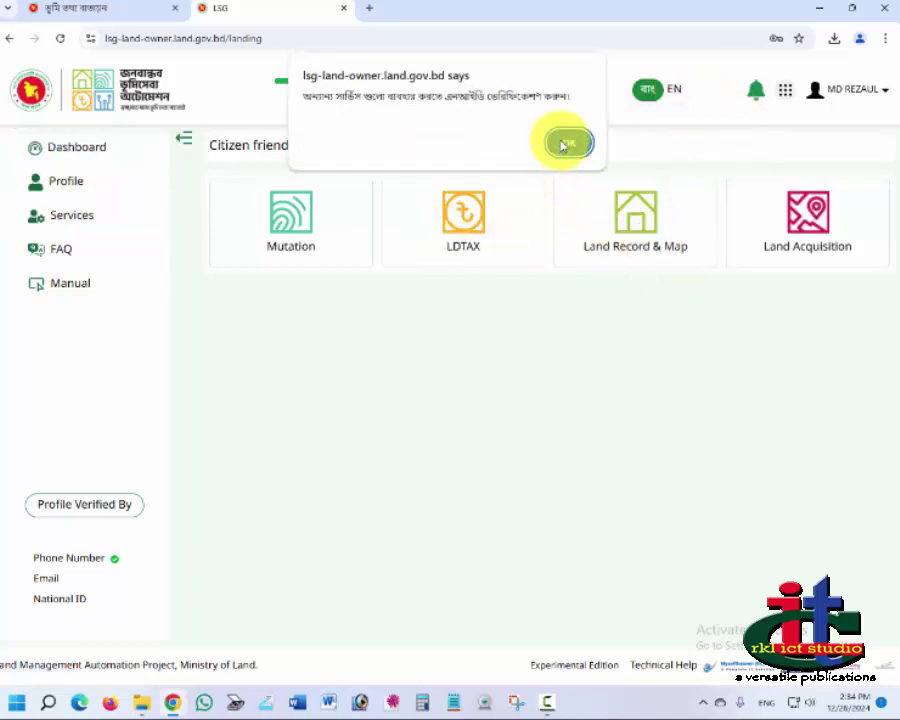
click(563, 144)
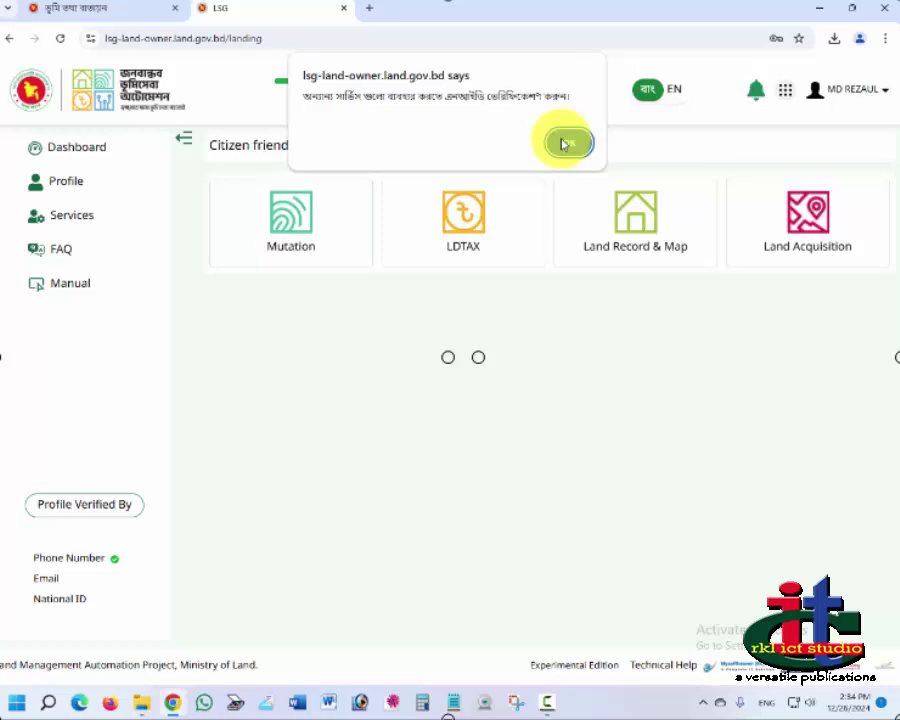
click(563, 144)
click(645, 240)
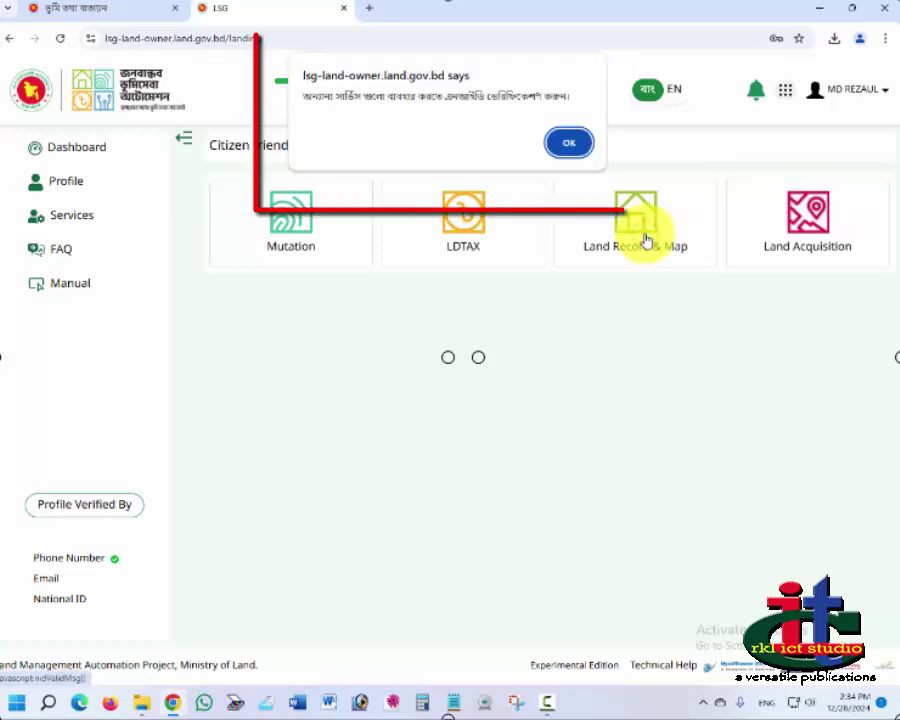
click(562, 146)
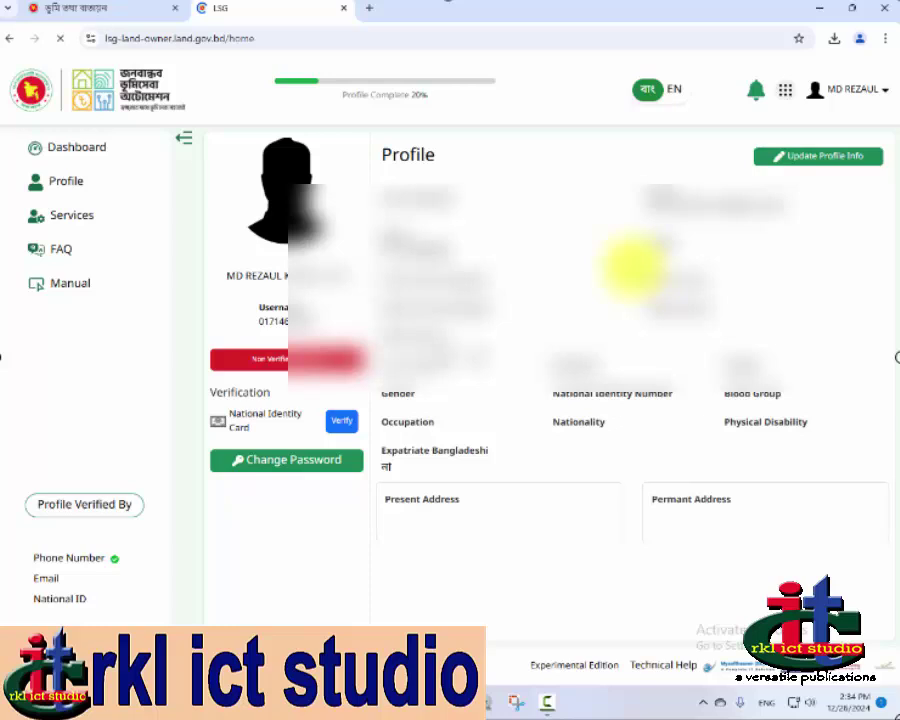
- Open the National ID verification form and enter the NID number and date of birth
click(800, 176)
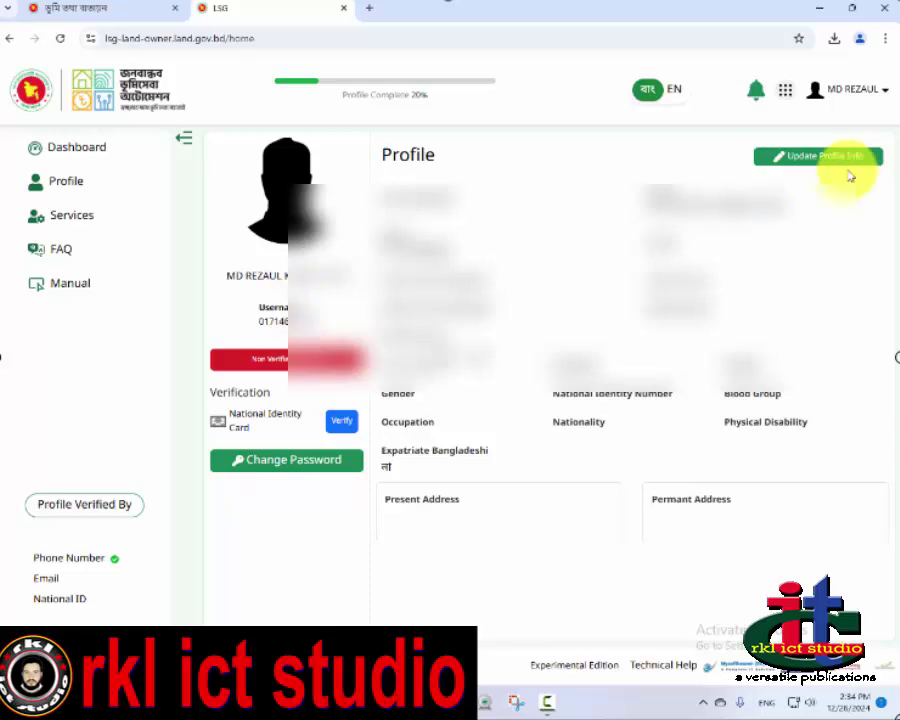
click(810, 160)
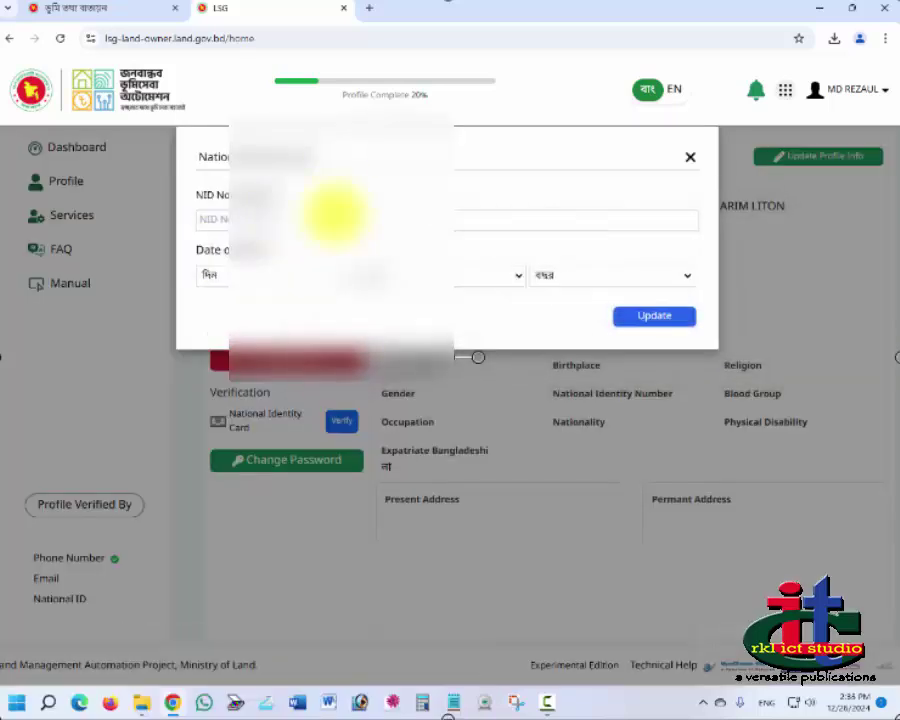
click(220, 221)
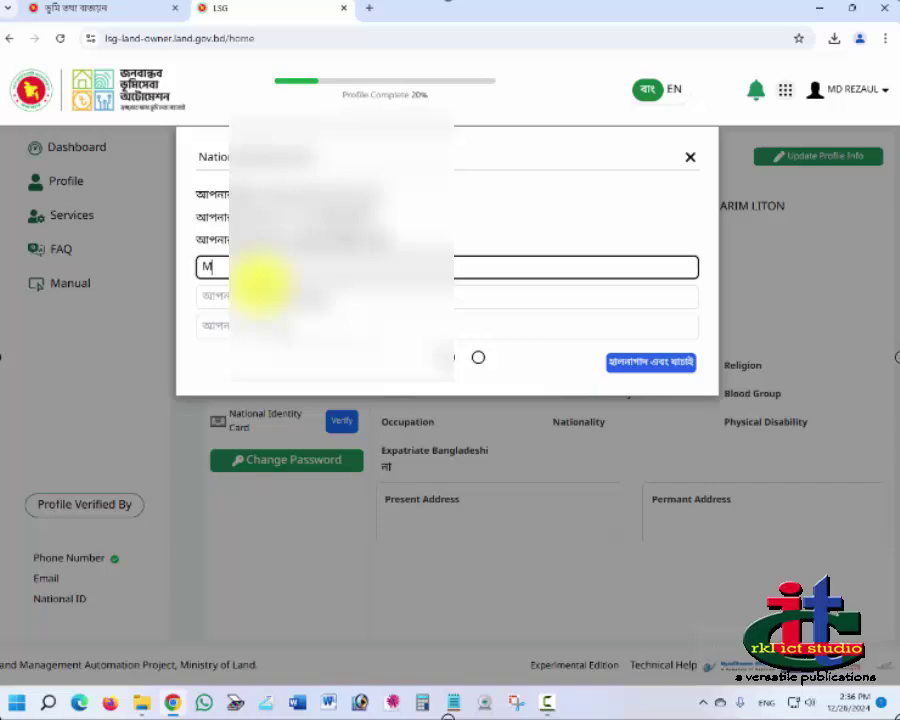
text(d R)
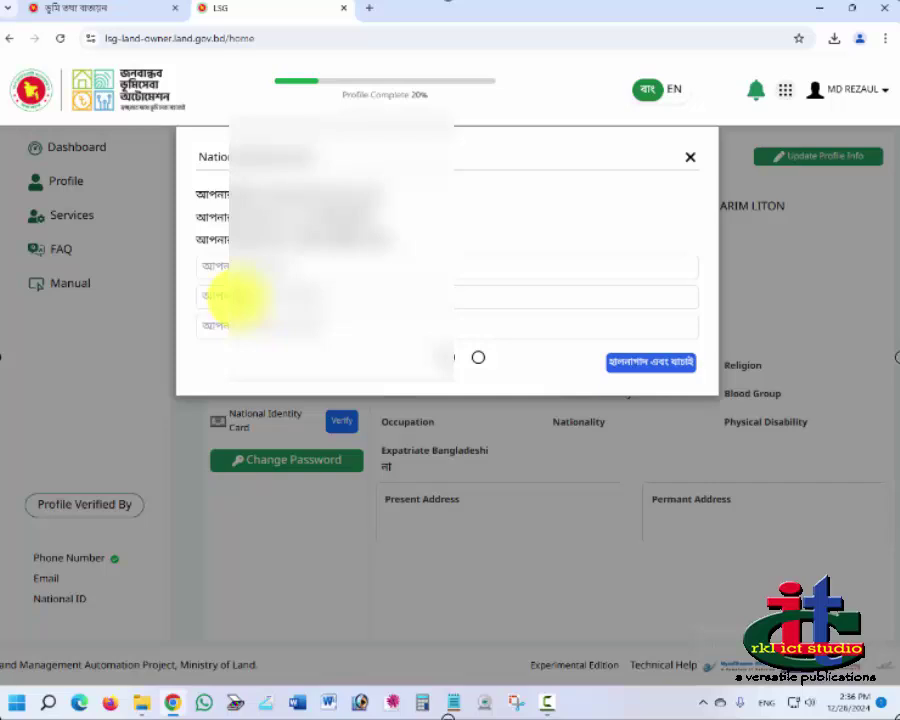
- Fill in the citizen's name in English and the Bangla name fields
click(252, 266)
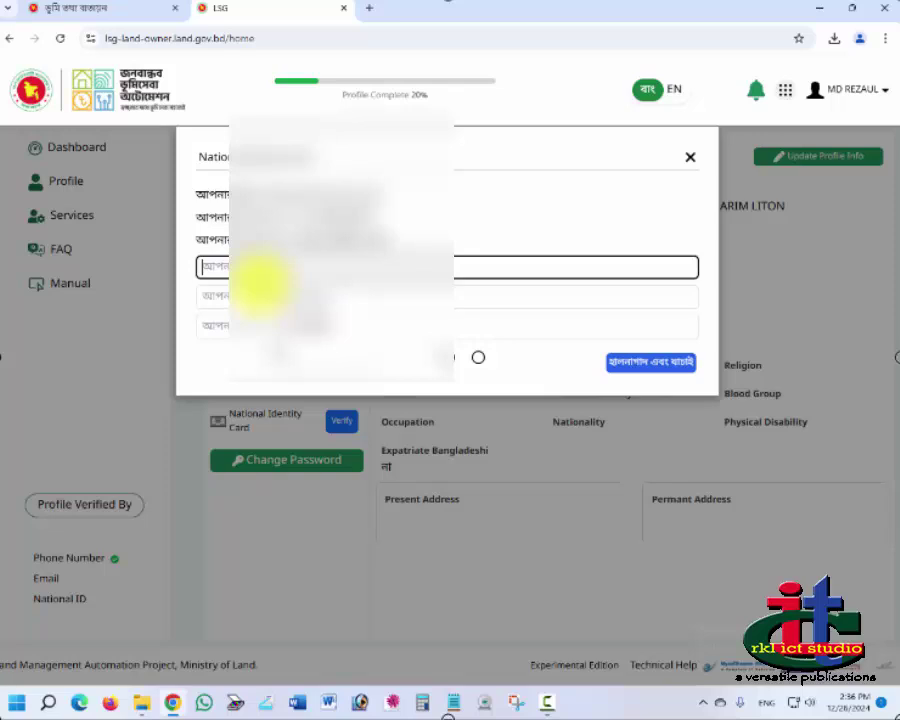
click(262, 297)
text(m)
key(BackSpace)
text(মোঃ আ)
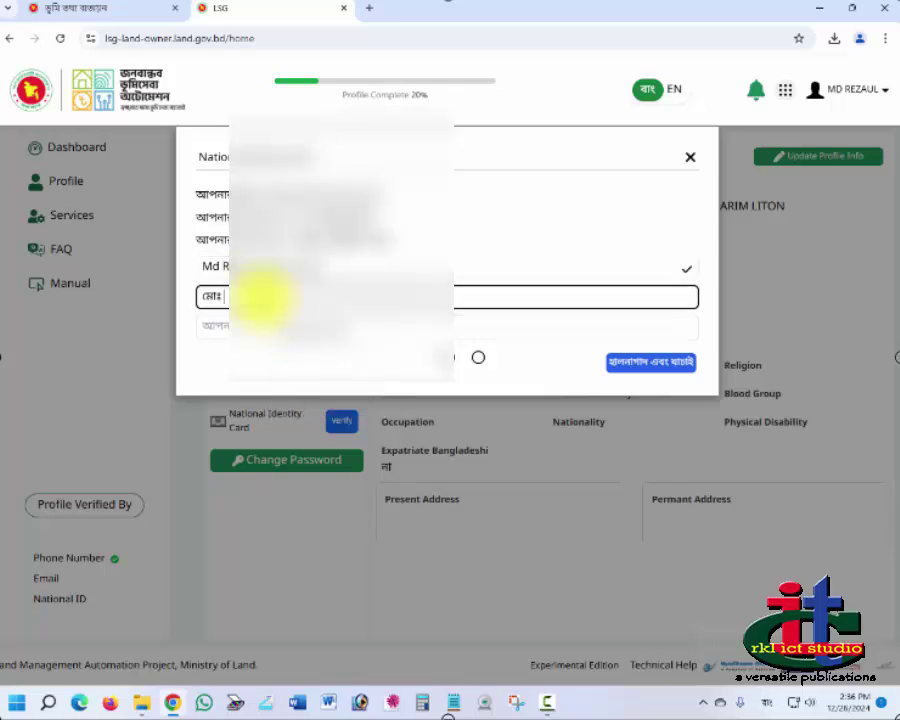
key(Tab)
text(মোছাঃ রেজ)
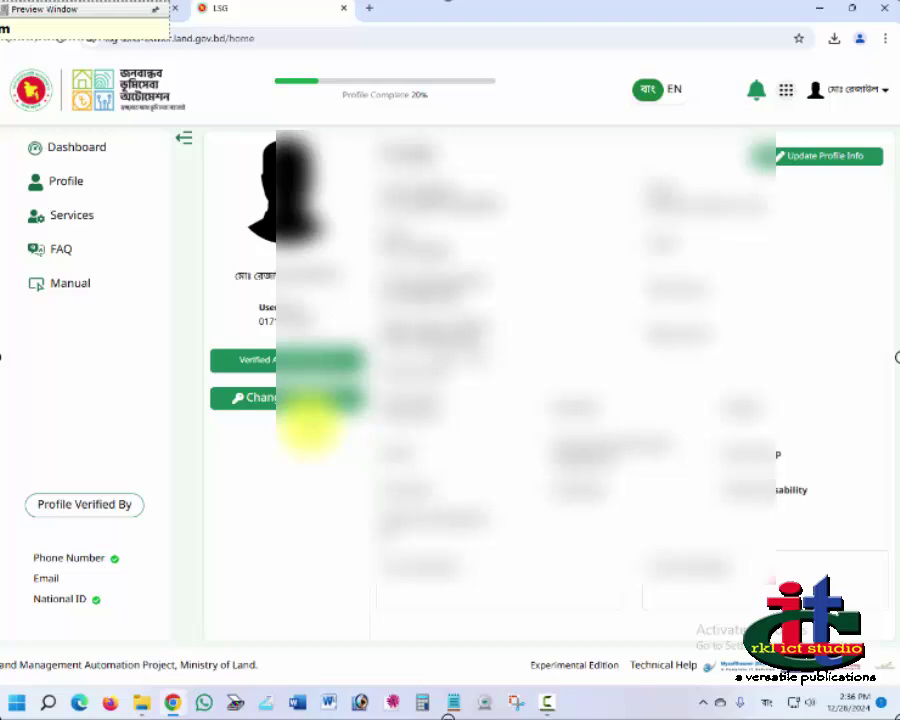
- From the Profile page, edit the profile and choose to upload a new profile picture from a file
click(74, 152)
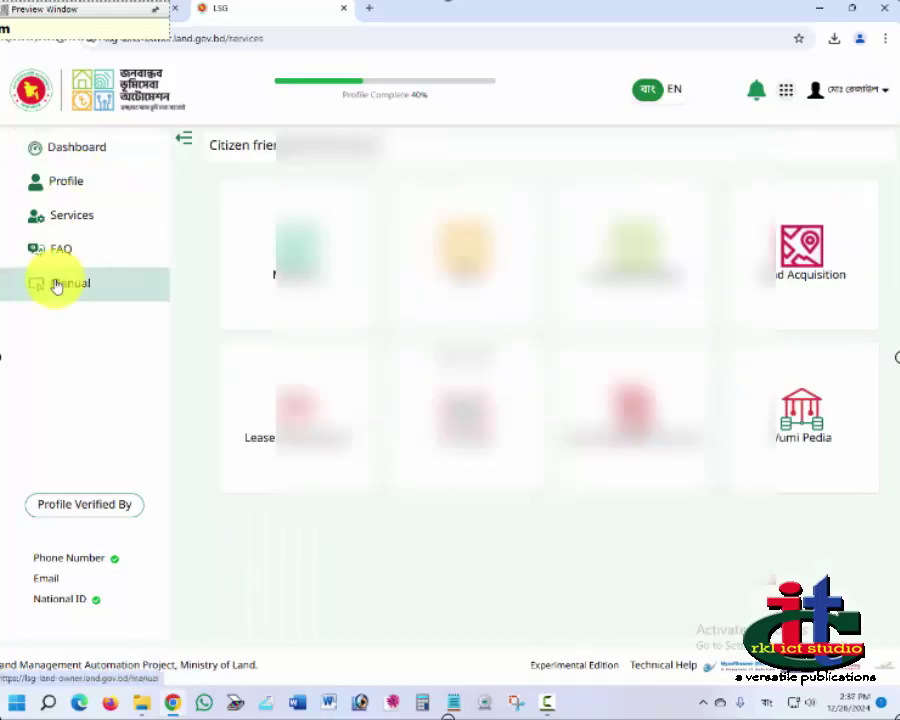
click(44, 183)
click(840, 152)
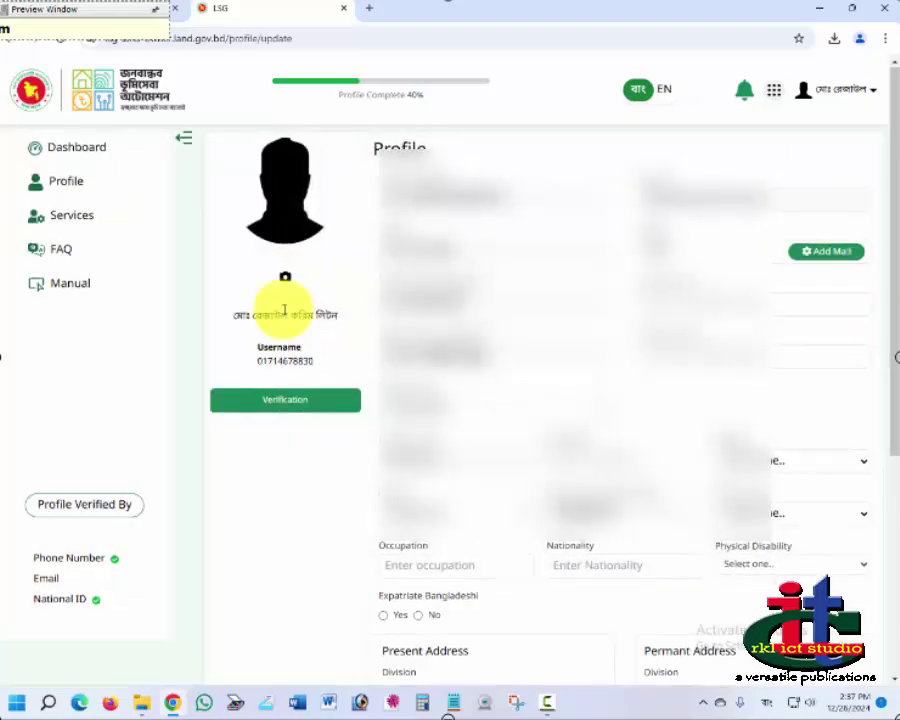
click(285, 276)
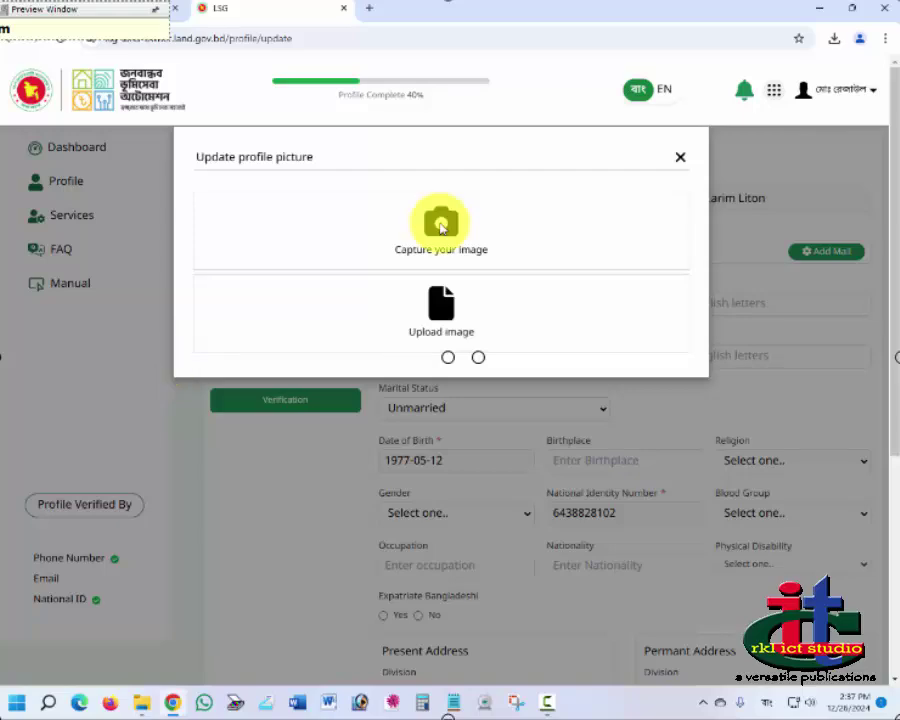
click(440, 303)
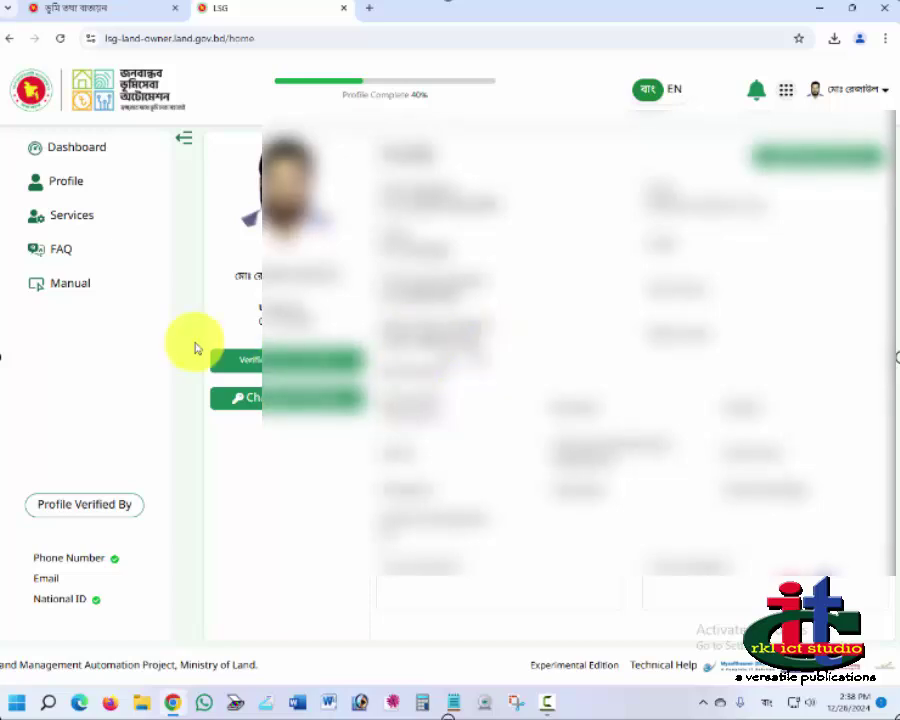
- Open the FAQ page from the Services menu in the sidebar
click(66, 217)
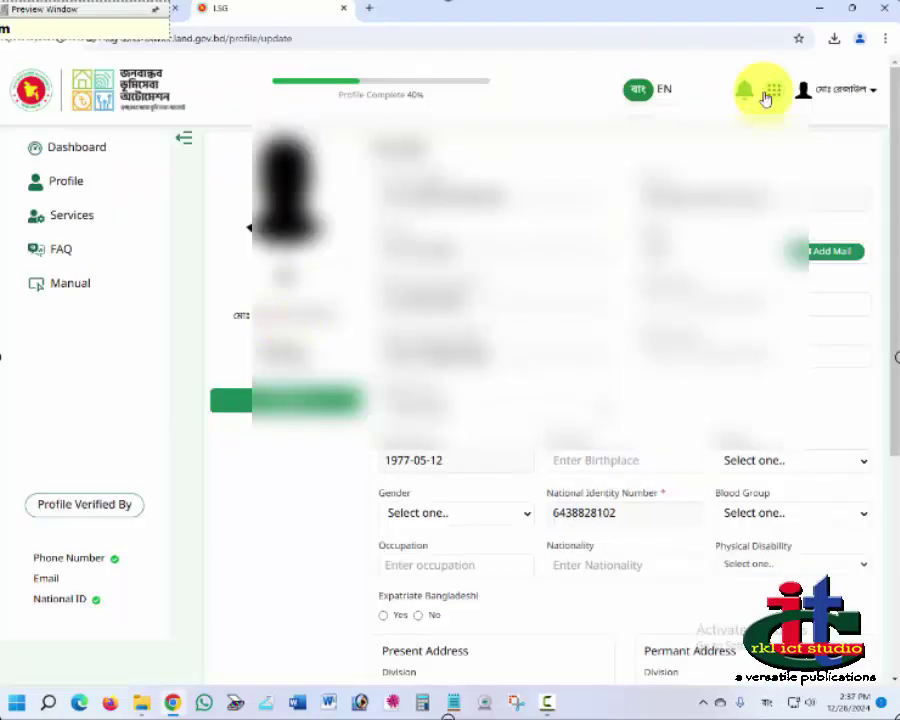
click(60, 249)
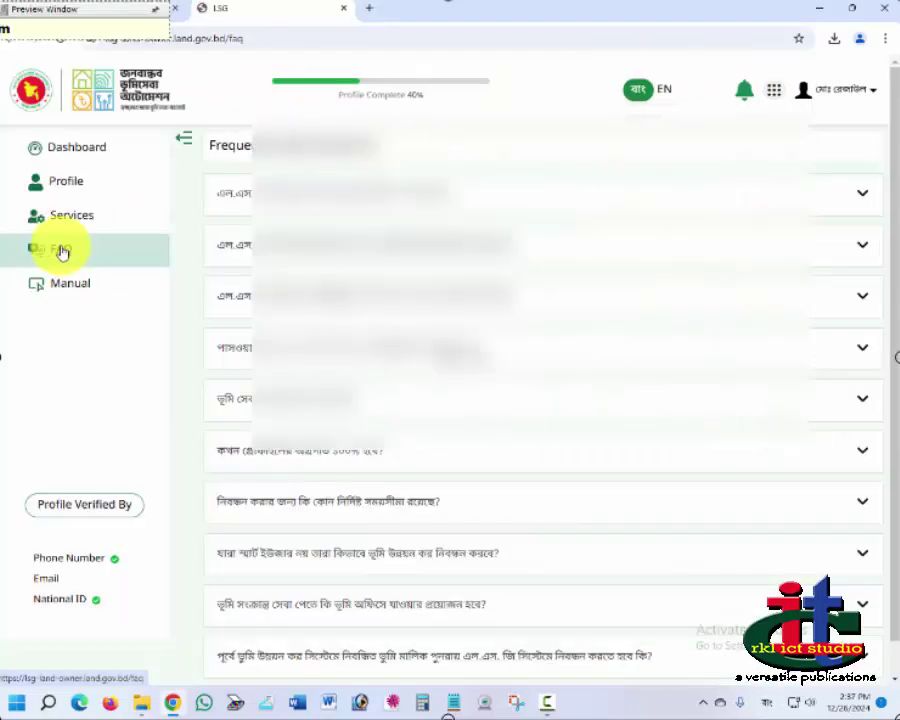